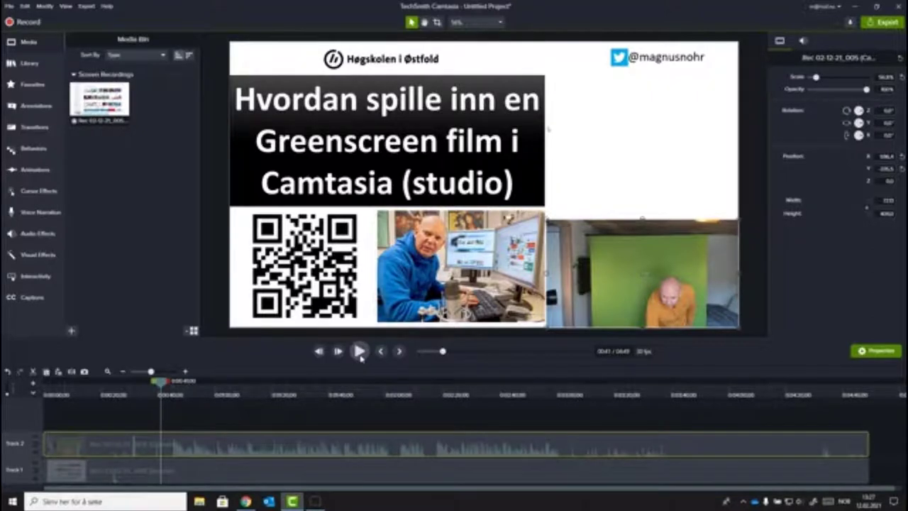
# Position the playhead on the clap's audio spike in the webcam clip, at about 39 seconds.
pyautogui.click(185, 372)
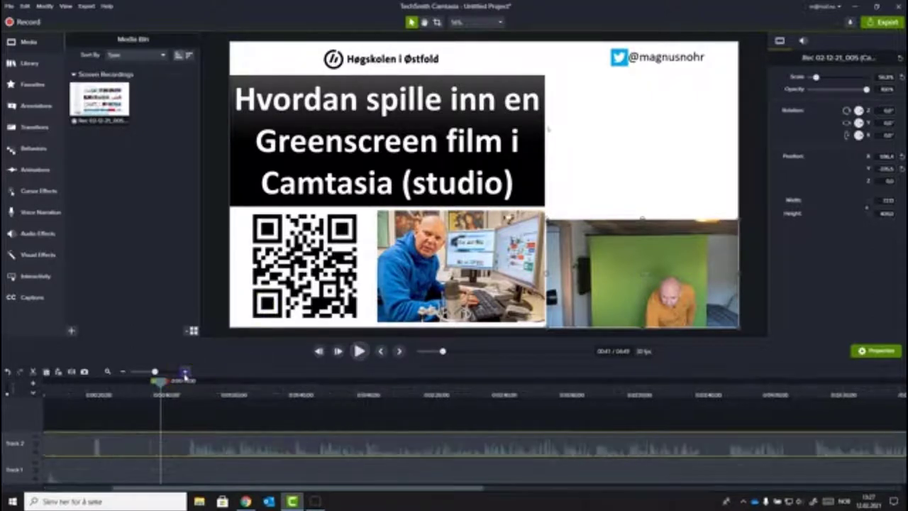
pyautogui.click(185, 372)
pyautogui.click(185, 372)
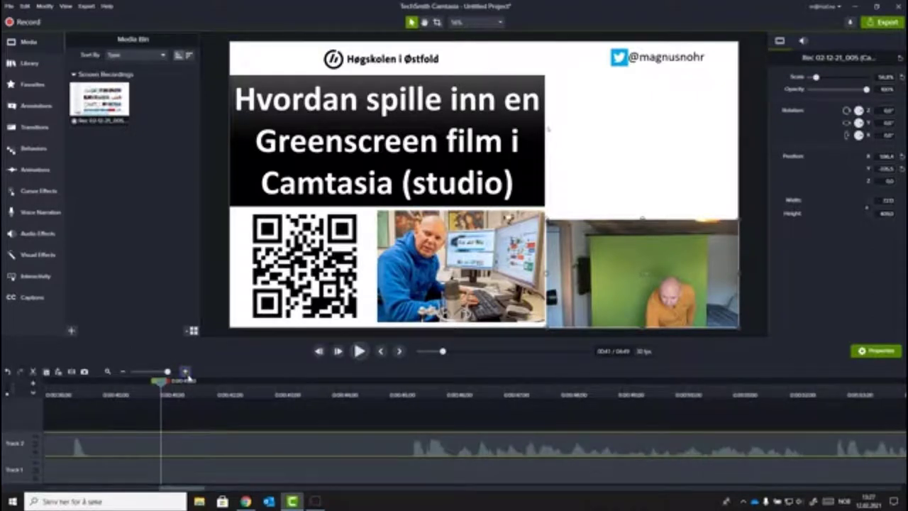
pyautogui.moveTo(160, 382); pyautogui.dragTo(75, 385)
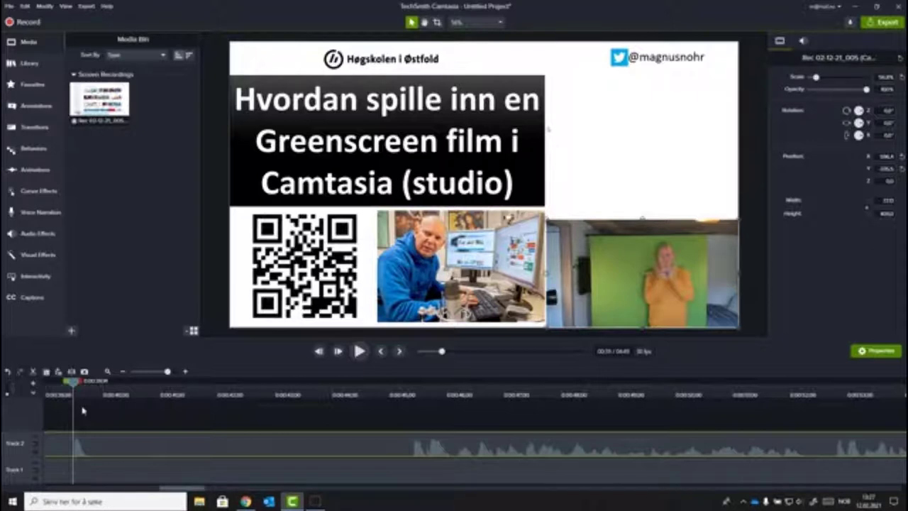
# Position the playhead just before the speech starts in the webcam audio, at about 44 seconds.
pyautogui.click(124, 371)
pyautogui.click(123, 371)
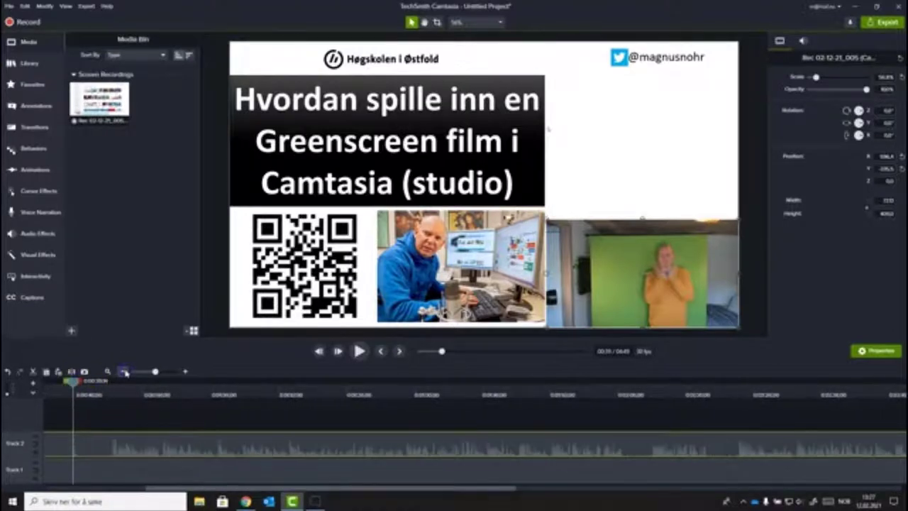
pyautogui.moveTo(74, 382); pyautogui.dragTo(109, 394)
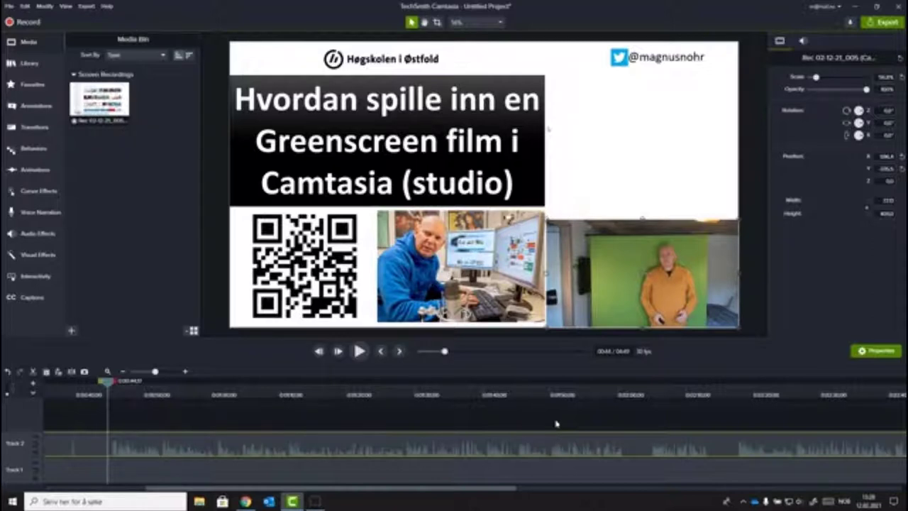
# Enlarge the webcam clip on the canvas to about 133% and shift it so the presenter stands near the slide's right edge.
pyautogui.click(490, 447)
pyautogui.click(510, 456)
pyautogui.click(509, 456)
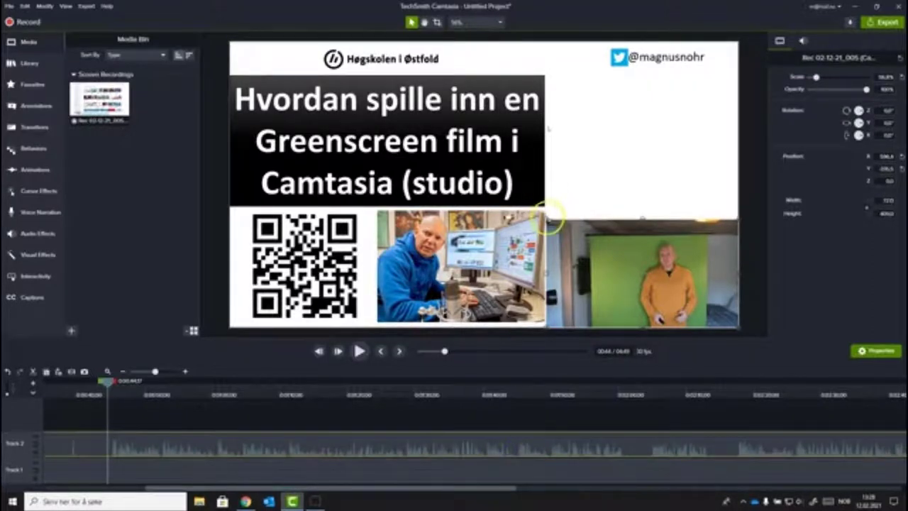
pyautogui.moveTo(550, 222); pyautogui.dragTo(402, 75)
pyautogui.click(435, 165)
pyautogui.moveTo(434, 165); pyautogui.dragTo(508, 170)
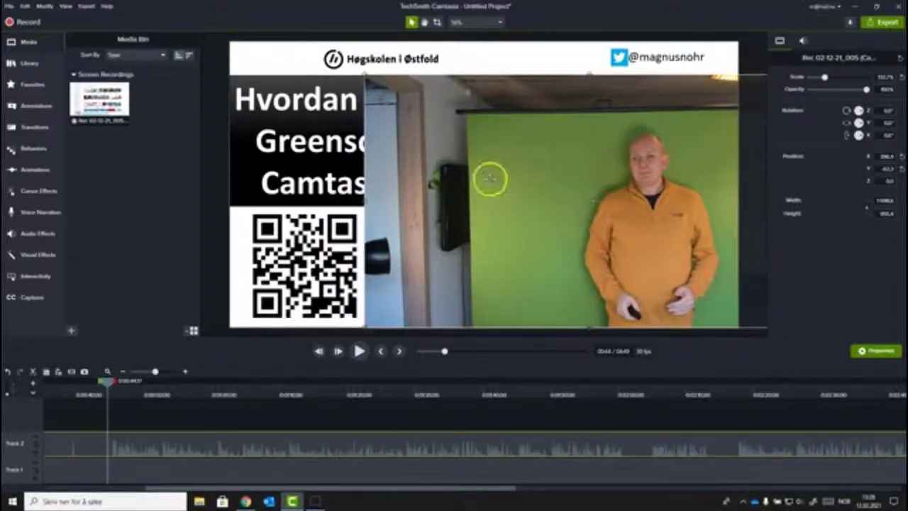
# Crop the webcam clip's left and top edges so the room and ceiling around the green screen are cut away.
pyautogui.click(437, 23)
pyautogui.moveTo(365, 200); pyautogui.dragTo(486, 205)
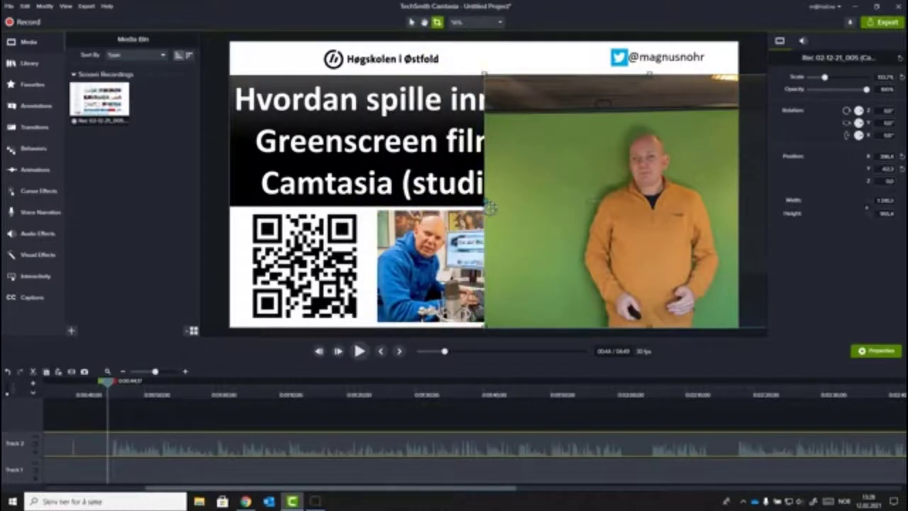
pyautogui.moveTo(650, 74); pyautogui.dragTo(652, 118)
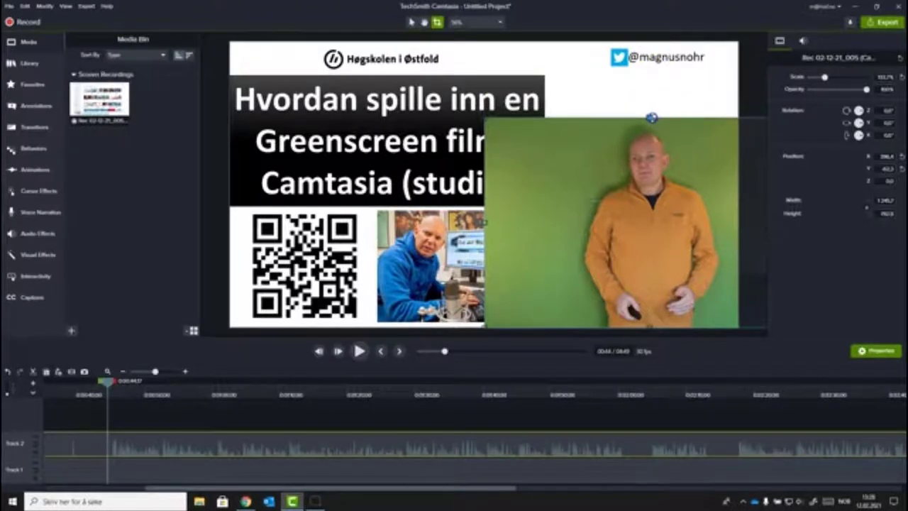
# Apply the Remove a Color visual effect to the webcam clip on Track 2.
pyautogui.click(678, 146)
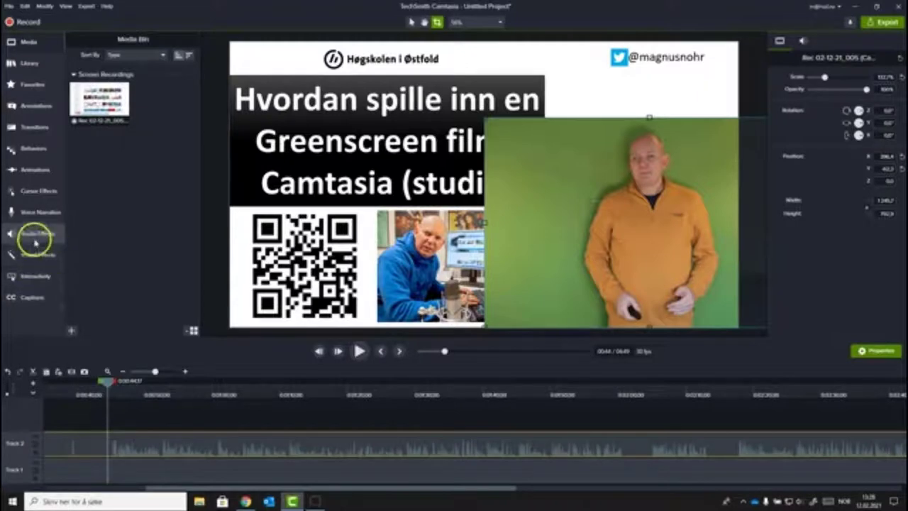
pyautogui.click(36, 256)
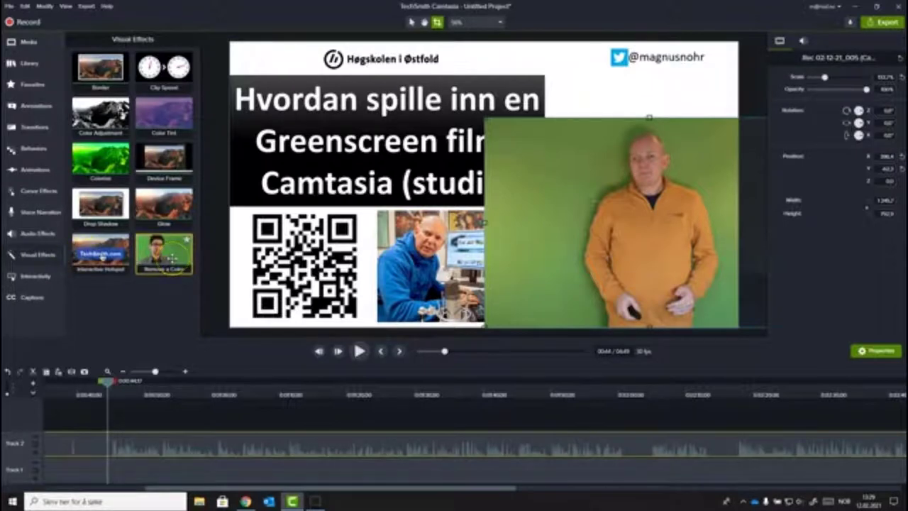
pyautogui.moveTo(170, 258); pyautogui.dragTo(282, 445)
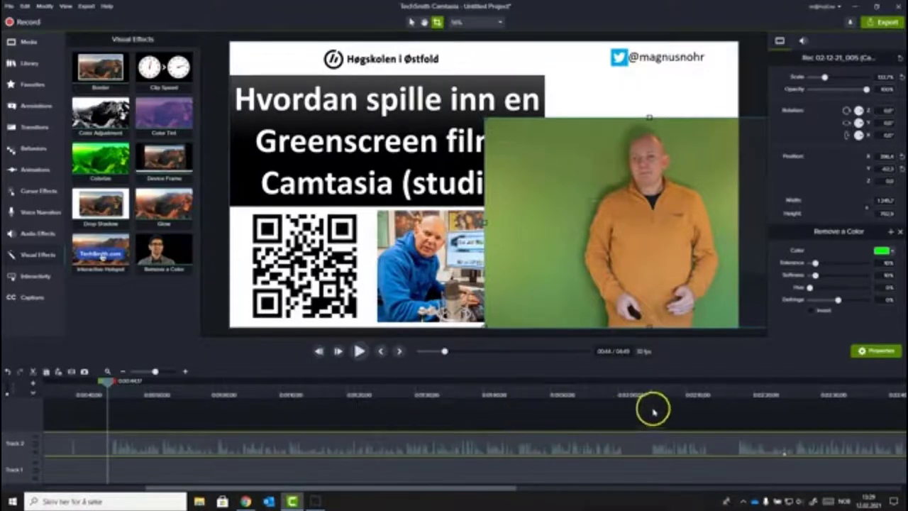
# Try to set the removed color by sampling the shadowed green beside the presenter's neck.
pyautogui.click(892, 252)
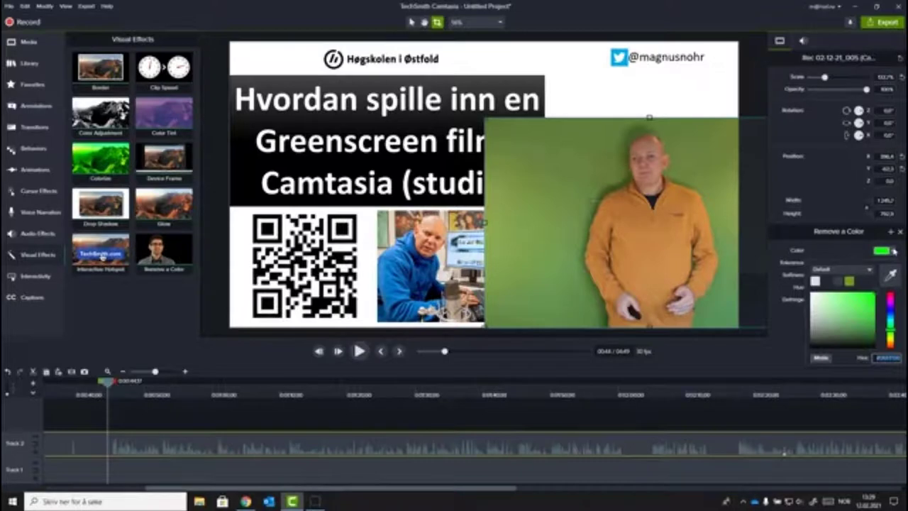
pyautogui.click(893, 275)
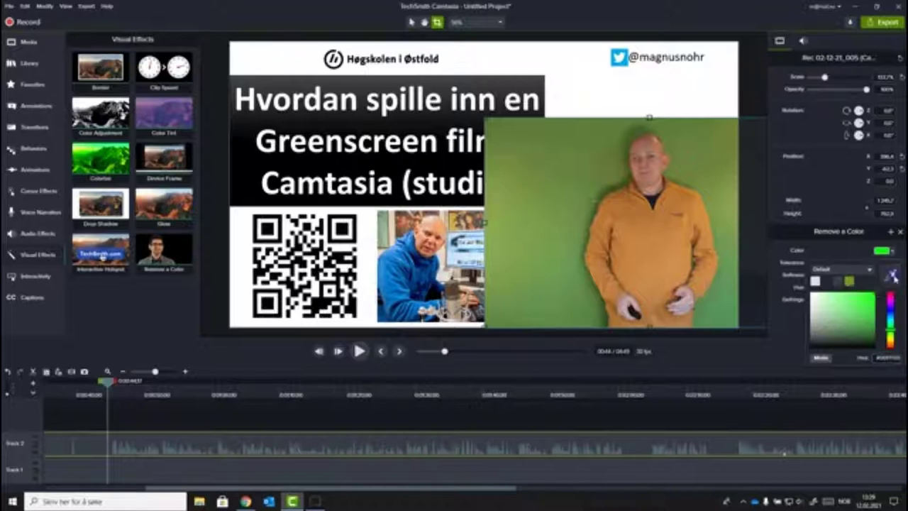
pyautogui.click(820, 273)
pyautogui.moveTo(819, 273); pyautogui.dragTo(717, 186)
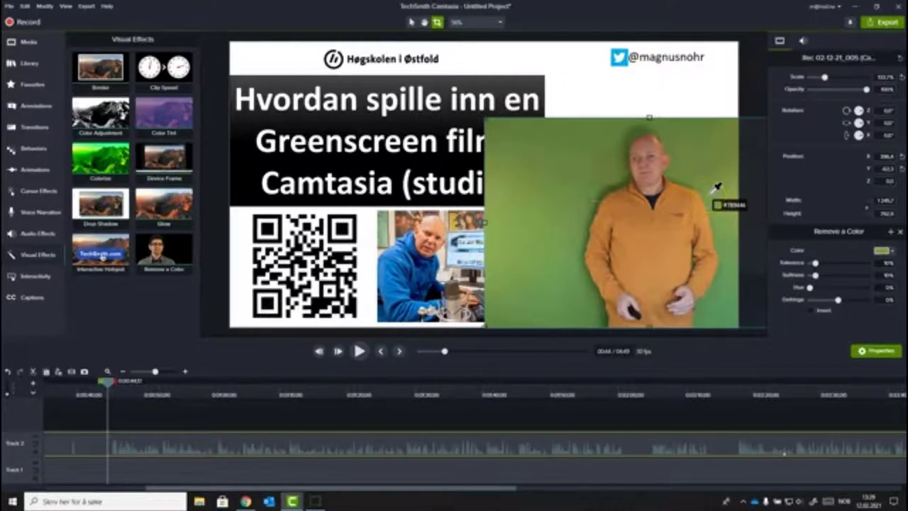
pyautogui.moveTo(649, 142); pyautogui.dragTo(629, 163)
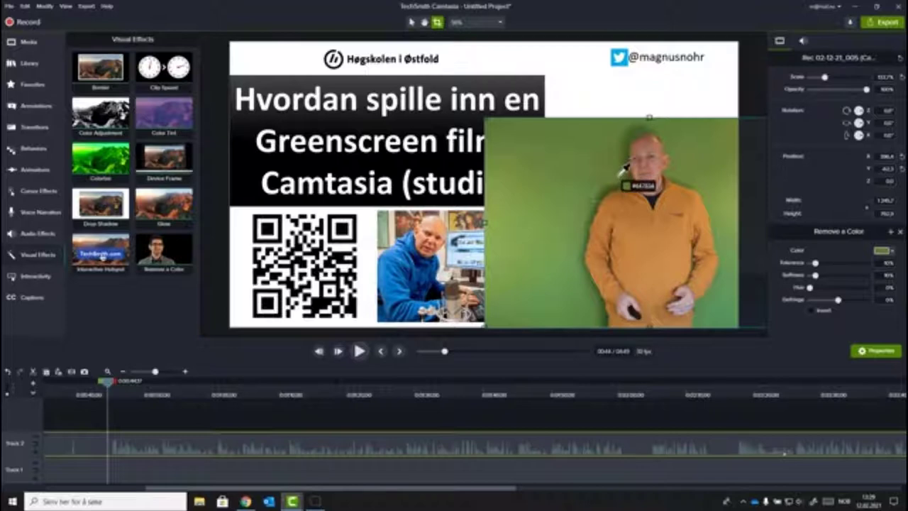
pyautogui.click(622, 168)
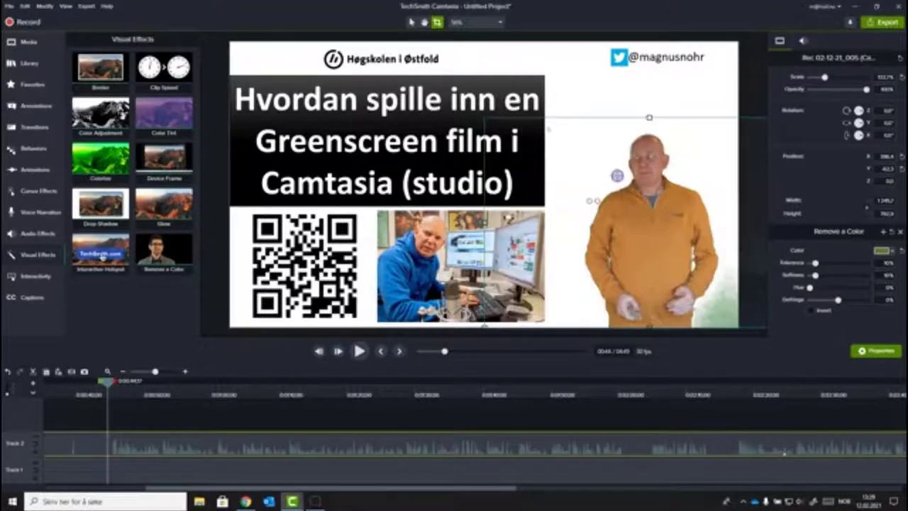
pyautogui.click(662, 331)
pyautogui.click(632, 332)
pyautogui.hotkey('ctrl', 'z')
# Set the color to remove by sampling the green backdrop beside the presenter's arm with the eyedropper.
pyautogui.click(769, 351)
pyautogui.click(893, 260)
pyautogui.click(886, 278)
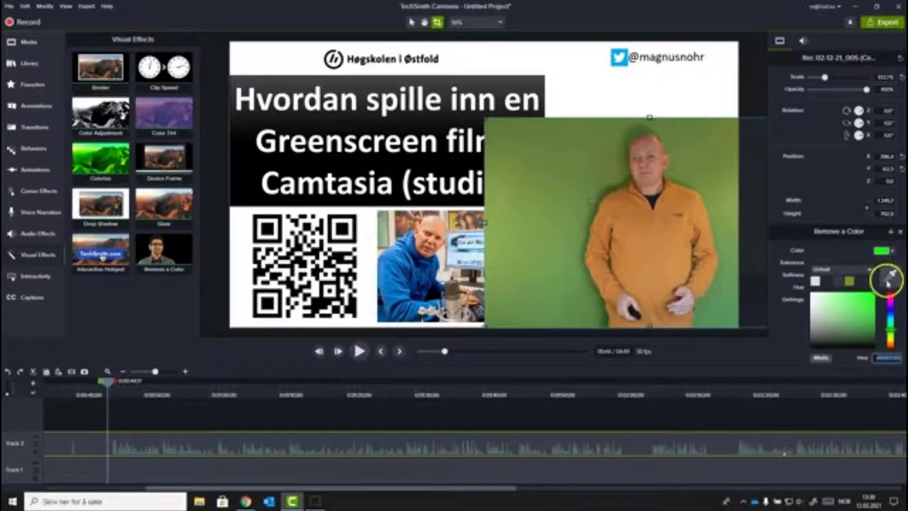
pyautogui.click(568, 230)
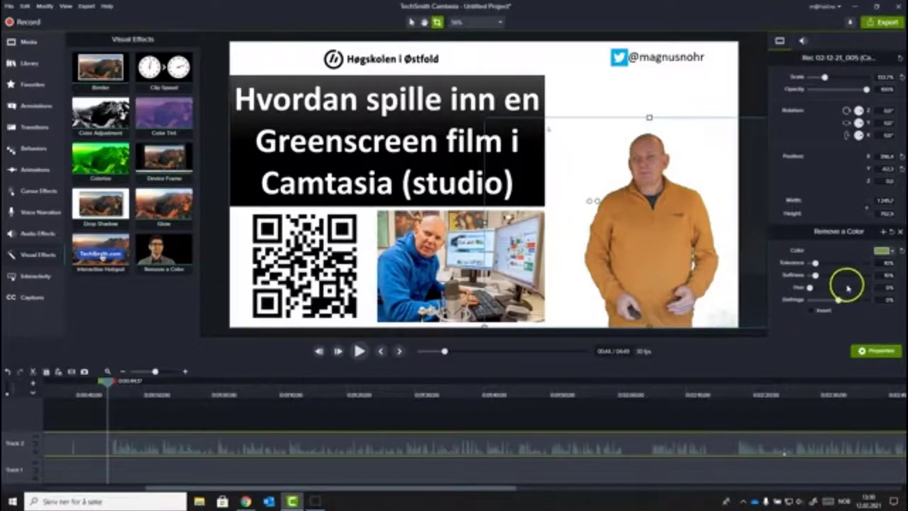
# Fine-tune the Remove a Color tolerance, trying 12% and 13% before settling on 11%, and play back the keyed webcam clip.
pyautogui.moveTo(815, 263)
pyautogui.mouseDown()
pyautogui.moveTo(825, 264)
pyautogui.moveTo(799, 264)
pyautogui.moveTo(816, 264)
pyautogui.mouseUp()
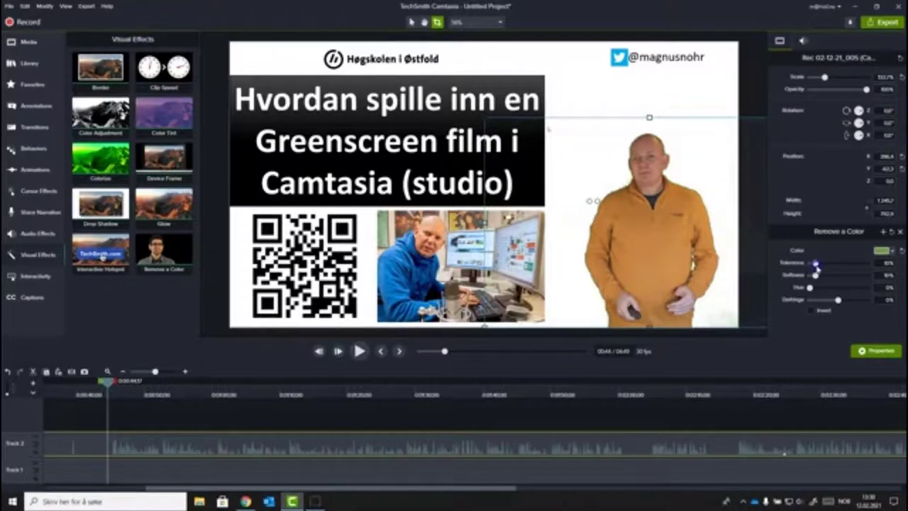
pyautogui.click(887, 263)
pyautogui.click(880, 297)
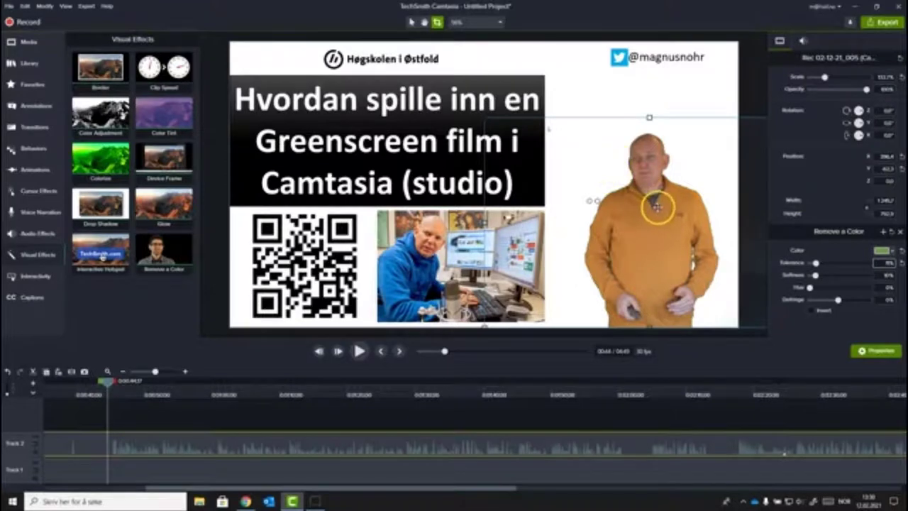
pyautogui.scroll(-3, 857, 263)
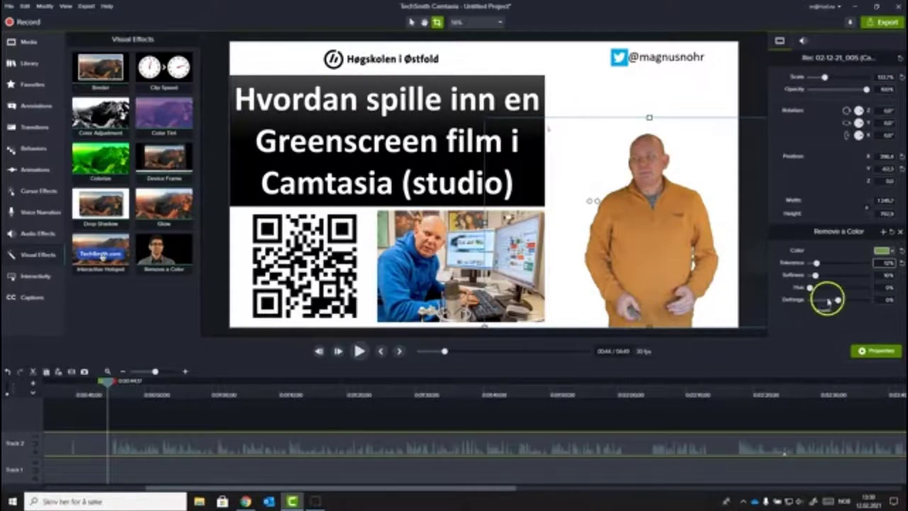
pyautogui.write('13')
pyautogui.press('Return')
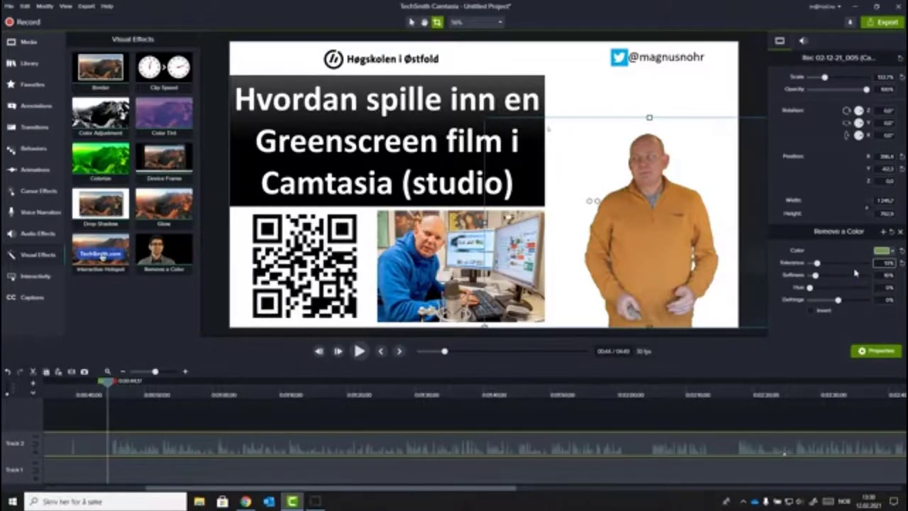
pyautogui.press('BackSpace')
pyautogui.write('5')
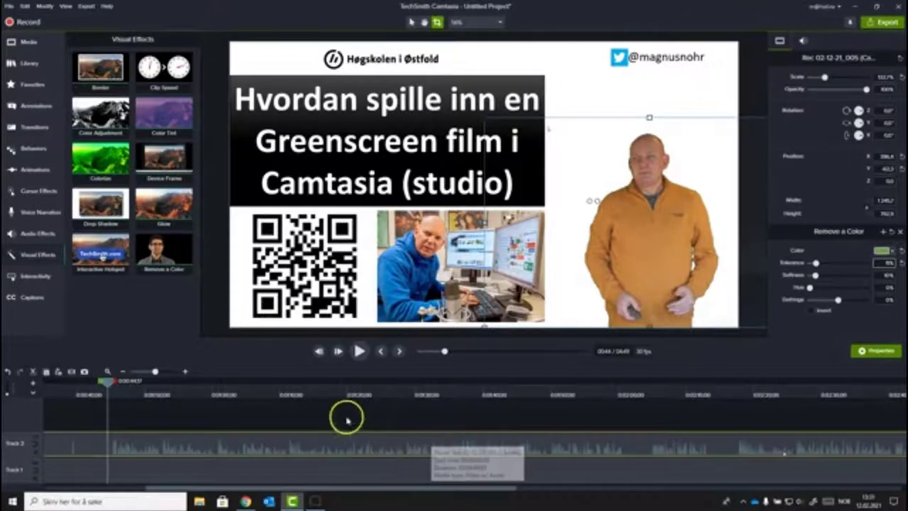
pyautogui.click(359, 350)
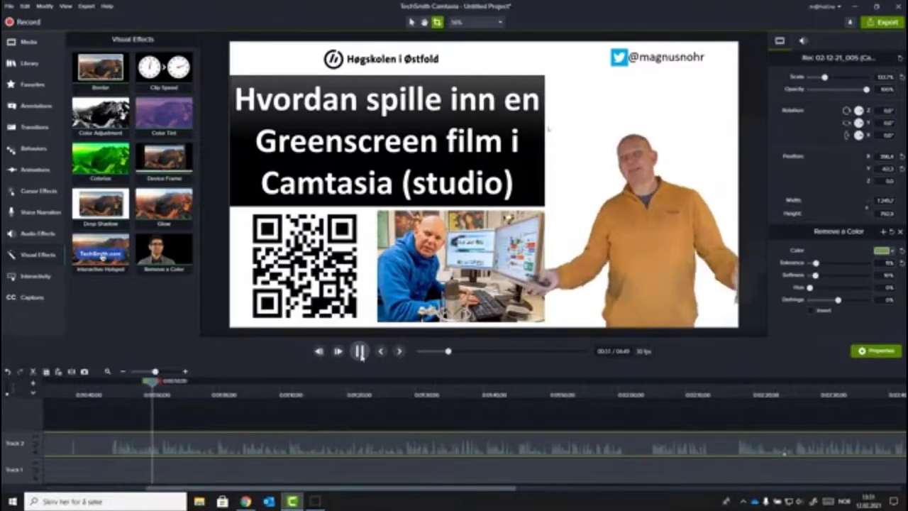
pyautogui.click(360, 351)
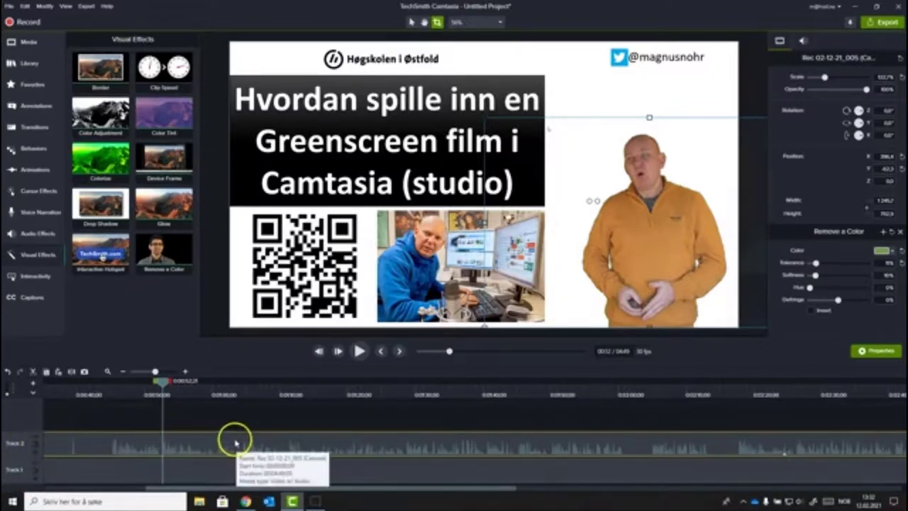
# Move the webcam clip up to Track 3 and place the floatingboxes motion background on Track 2 at about 44 seconds.
pyautogui.moveTo(234, 444); pyautogui.dragTo(234, 420)
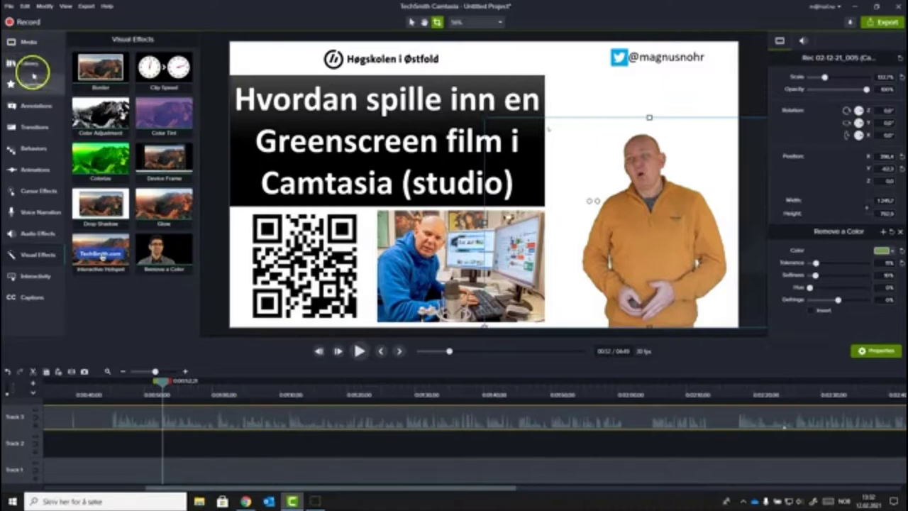
pyautogui.click(30, 43)
pyautogui.click(29, 63)
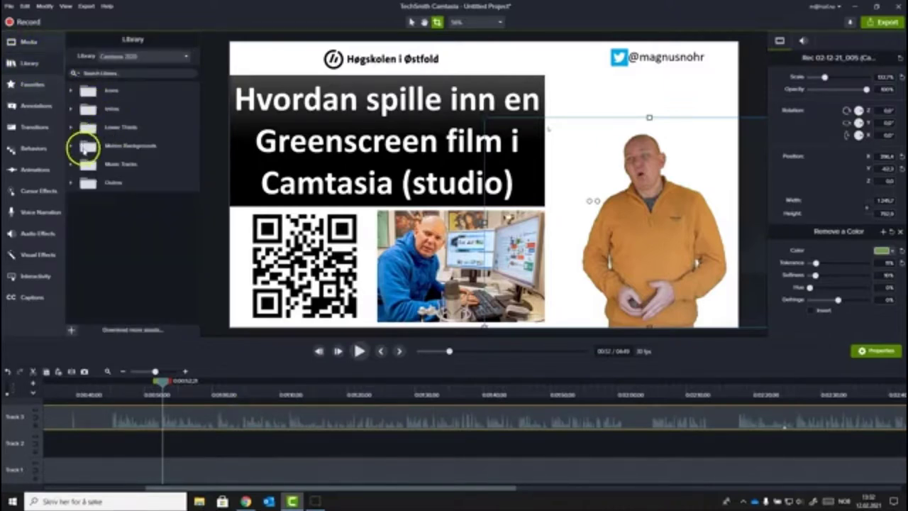
pyautogui.click(71, 145)
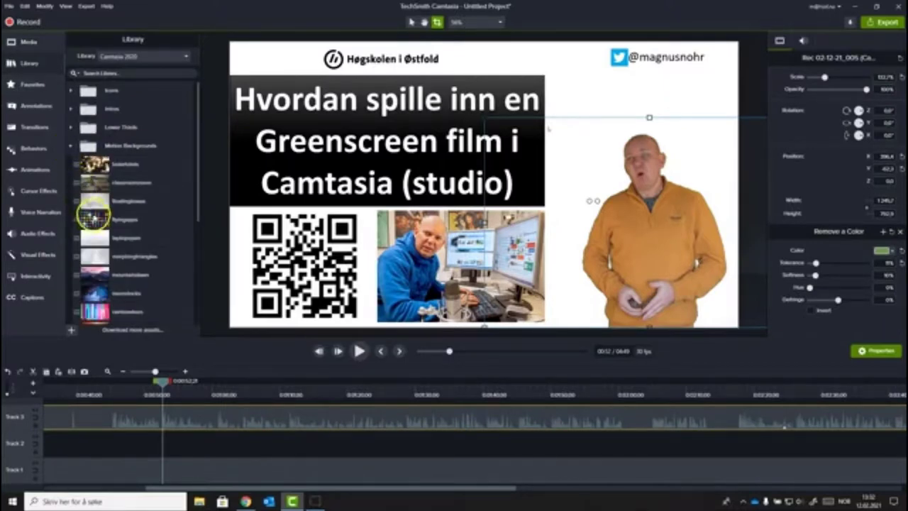
pyautogui.moveTo(97, 202); pyautogui.dragTo(111, 452)
# Play back the presenter over the floatingboxes background, starting from about 44 seconds.
pyautogui.moveTo(162, 380); pyautogui.dragTo(112, 395)
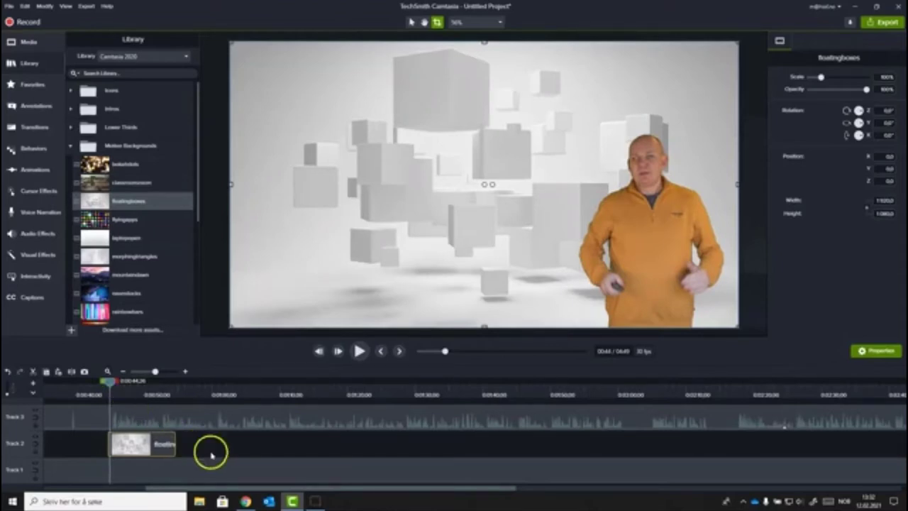
pyautogui.click(360, 351)
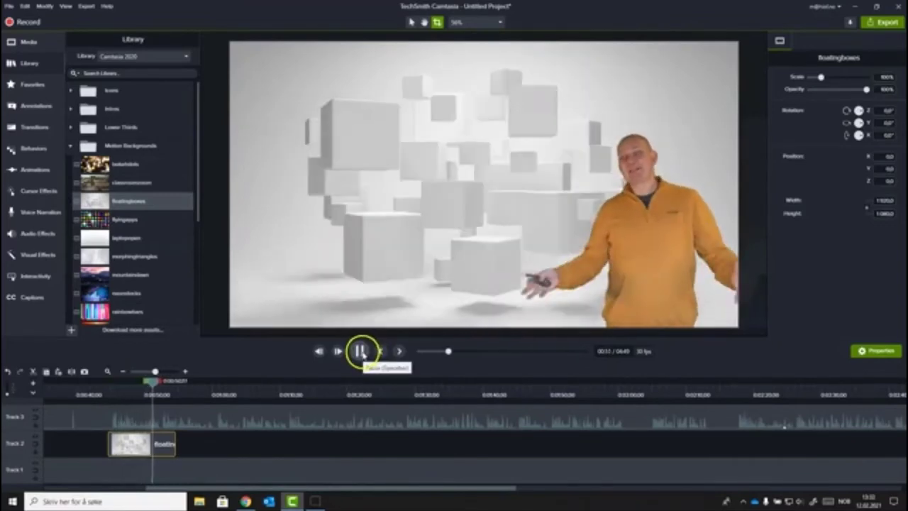
pyautogui.click(360, 351)
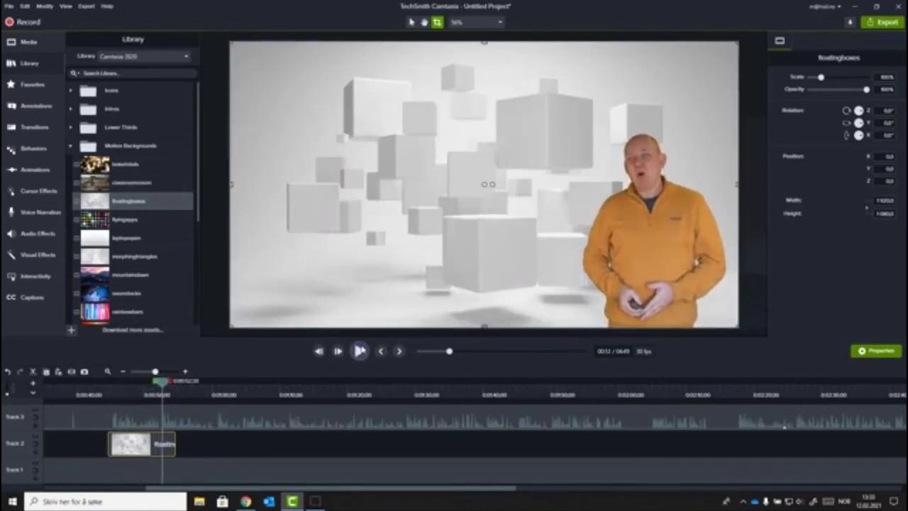
# Start a local file export and choose the MP4 only (up to 1080p) production preset.
pyautogui.click(9, 6)
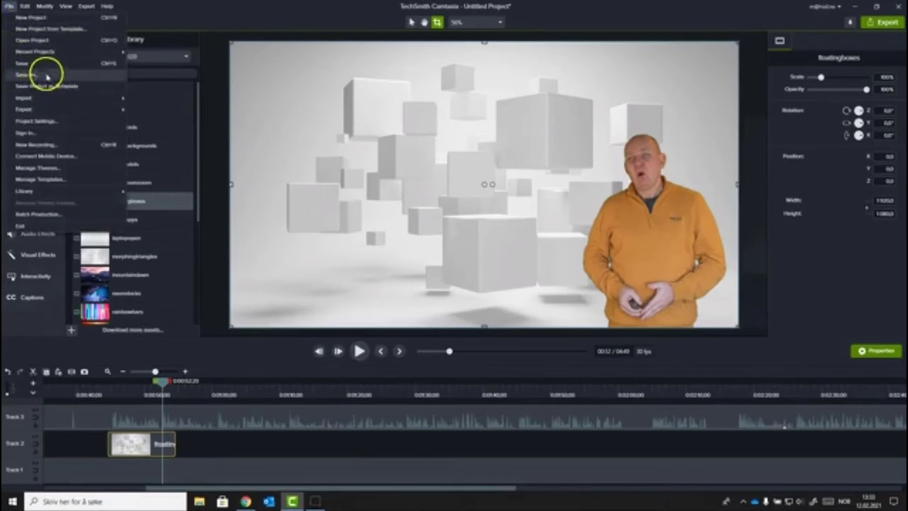
pyautogui.press('Escape')
pyautogui.click(88, 6)
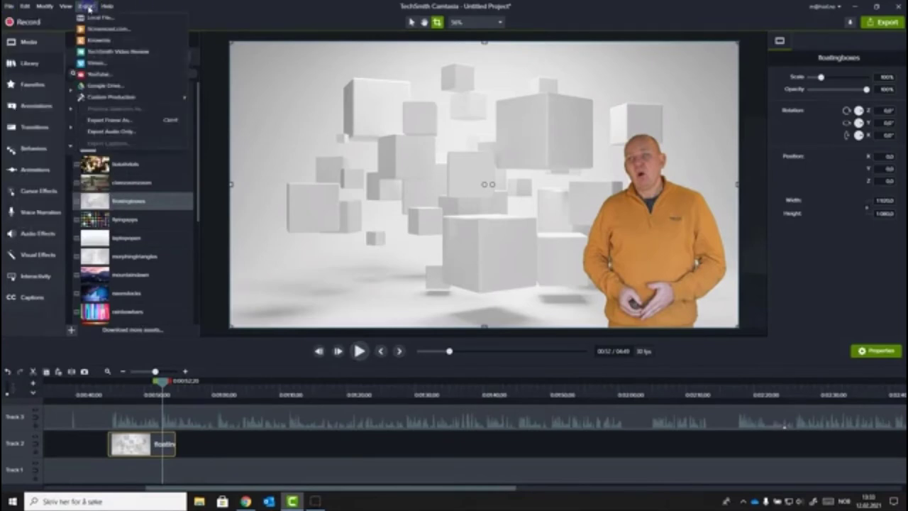
pyautogui.click(100, 17)
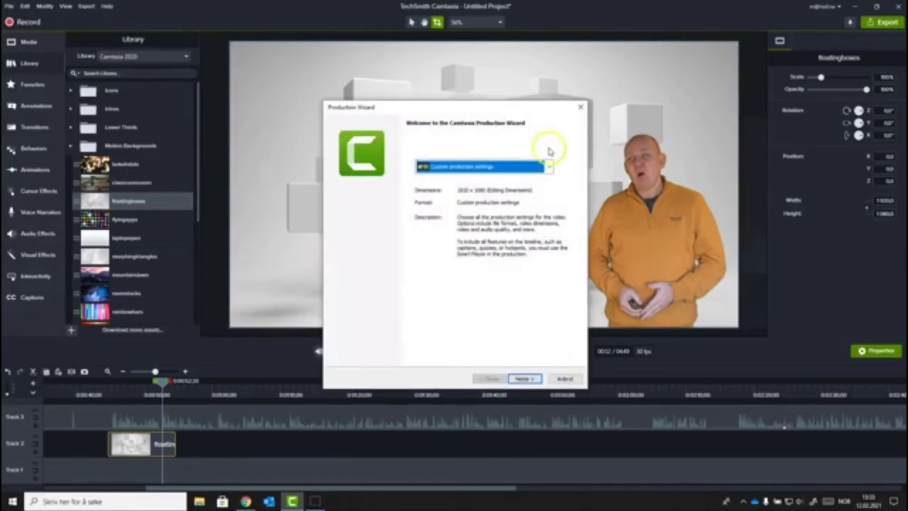
pyautogui.click(548, 166)
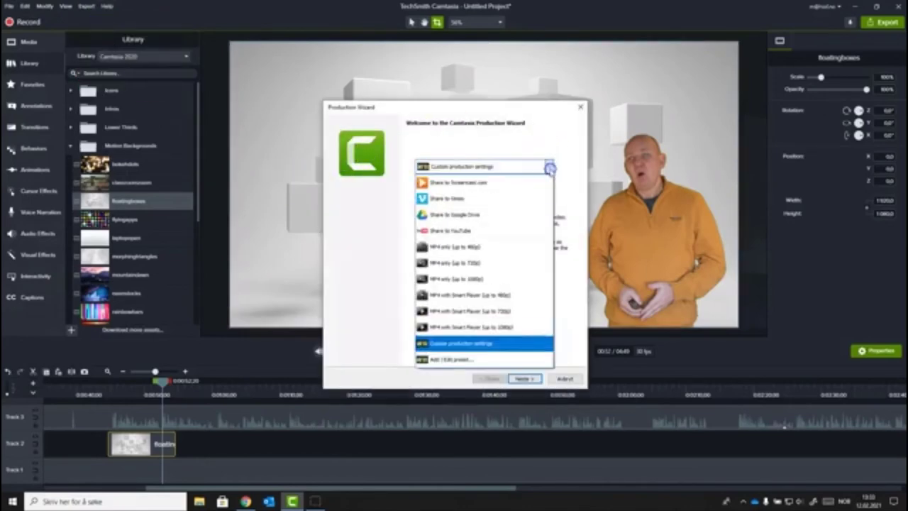
pyautogui.click(522, 279)
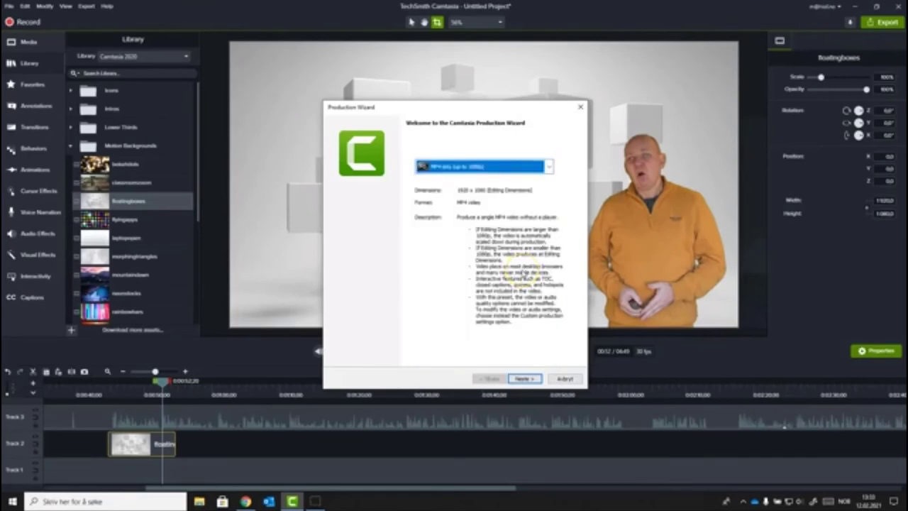